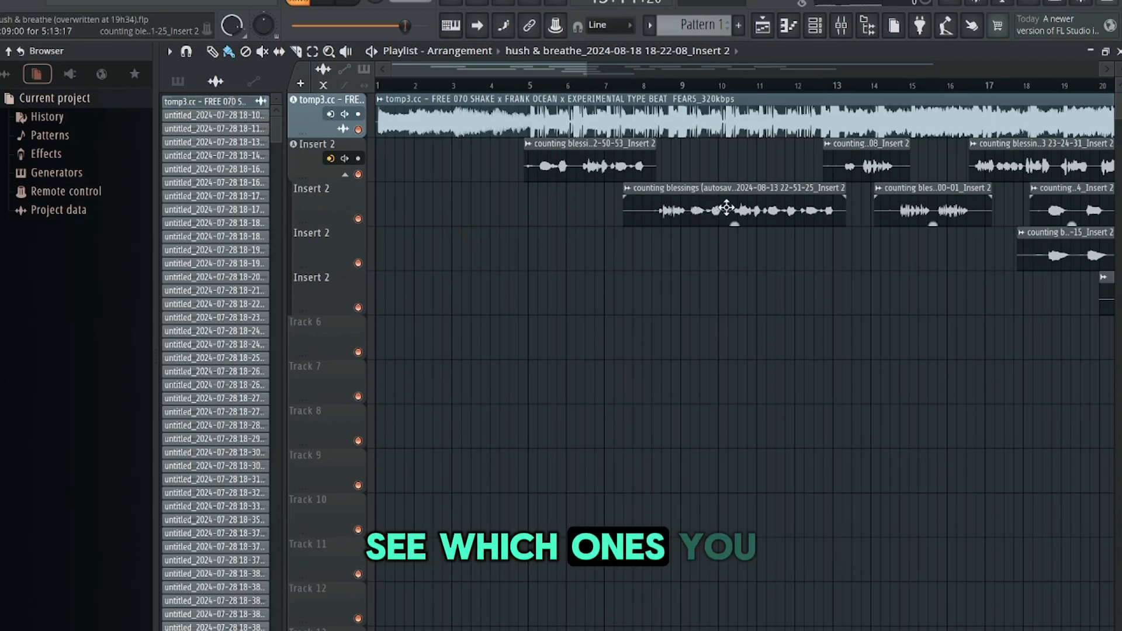
Delete the unused audio clip channels from the project's clip list, keeping only those placed in the playlist
mouse_move(521, 66)
left_mouse_down()
mouse_move(564, 64)
mouse_move(536, 72)
left_mouse_up()
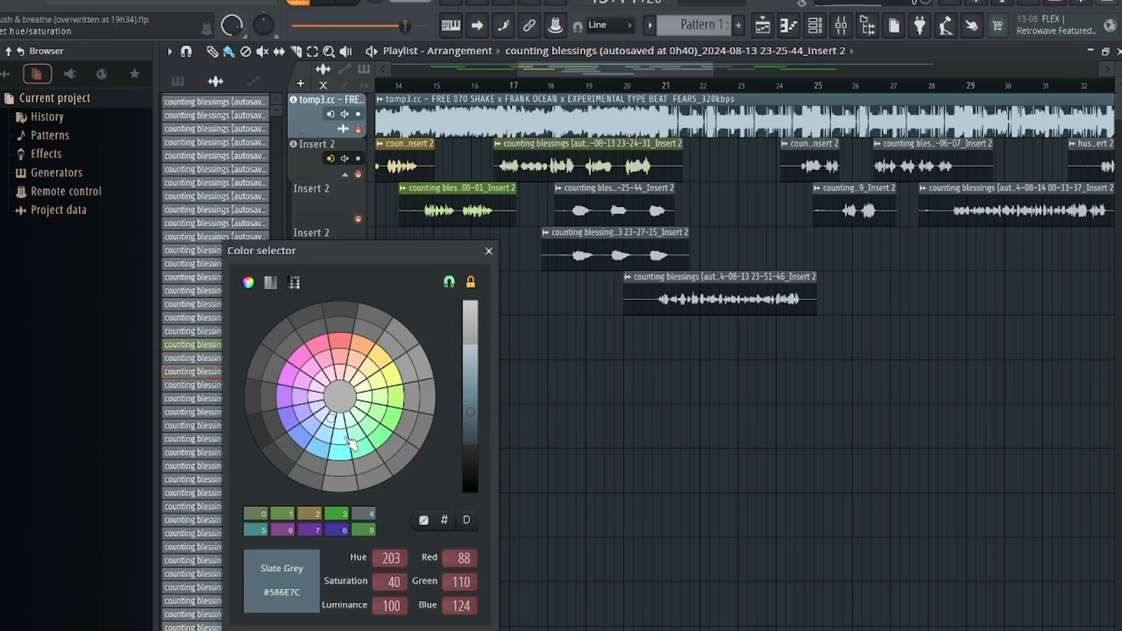
right_click(224, 372)
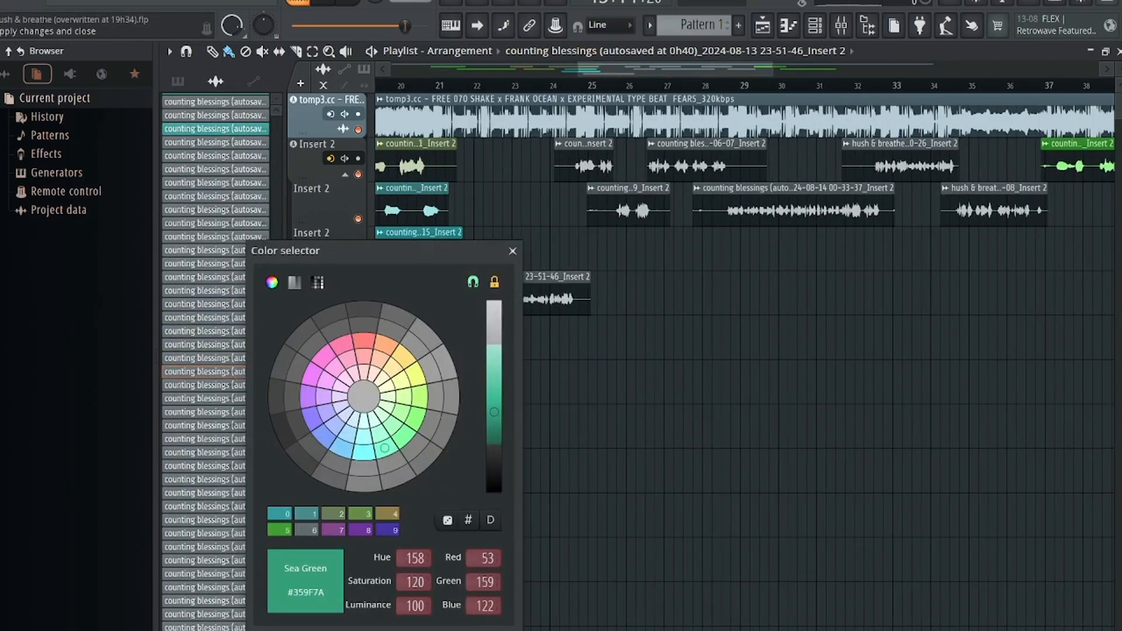
right_click(258, 372)
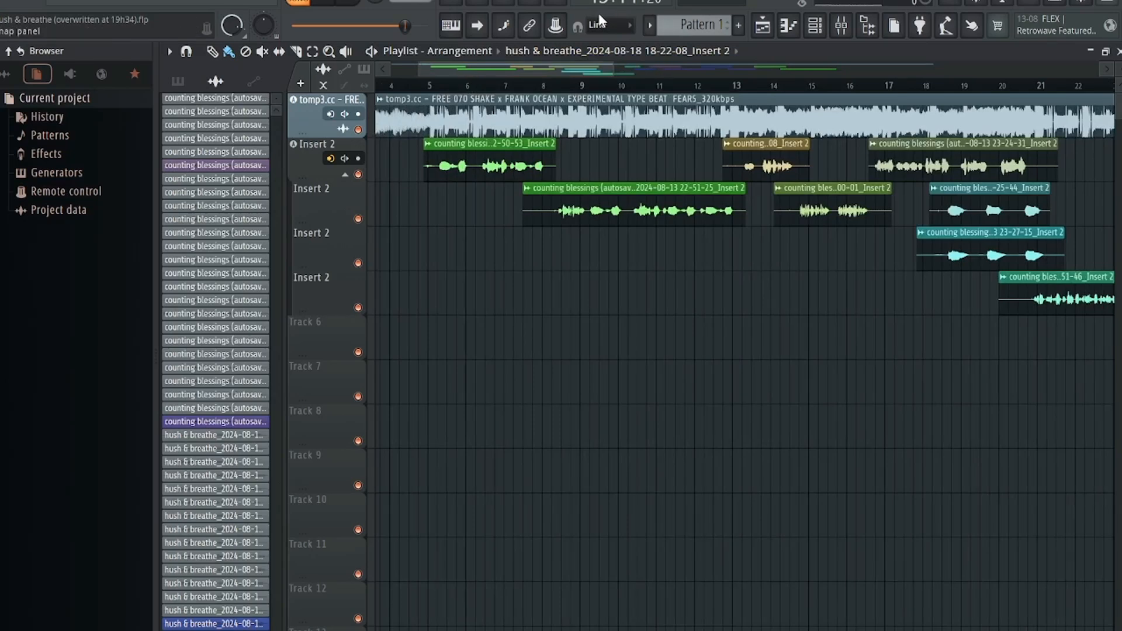
scroll(191, 231, "up", 10)
scroll(205, 137, "down", 5)
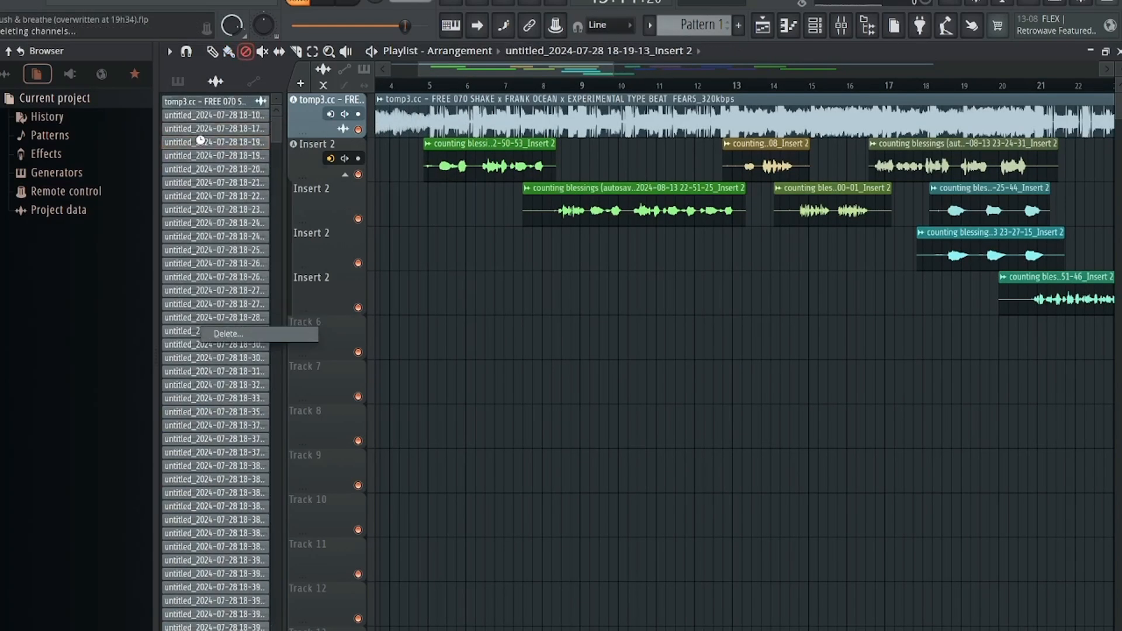
scroll(216, 161, "down", 15)
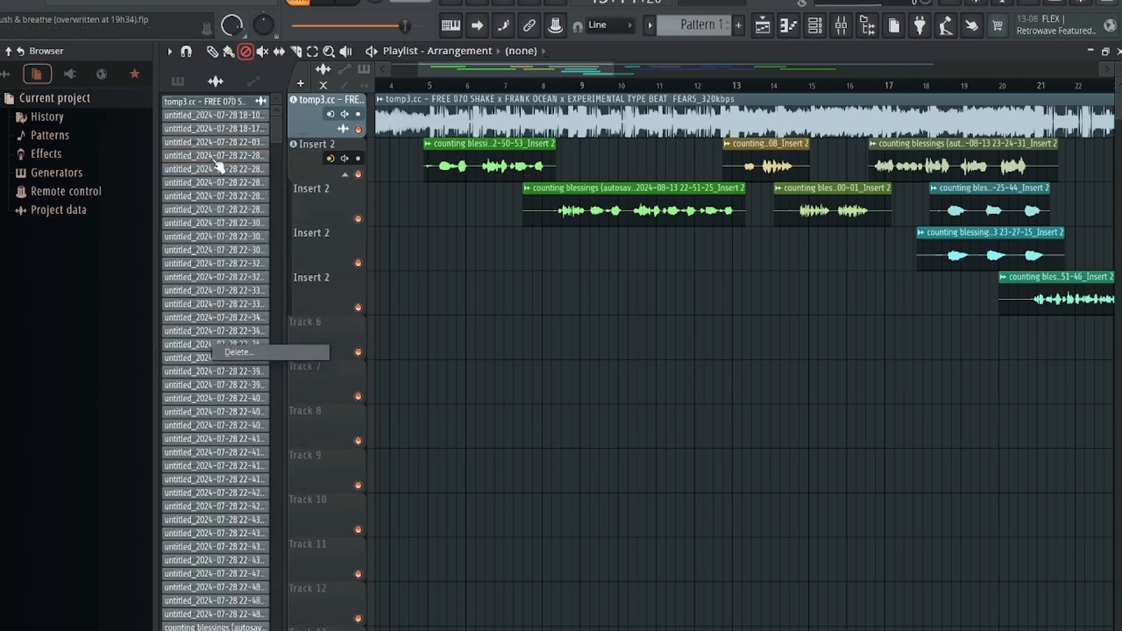
scroll(243, 198, "down", 10)
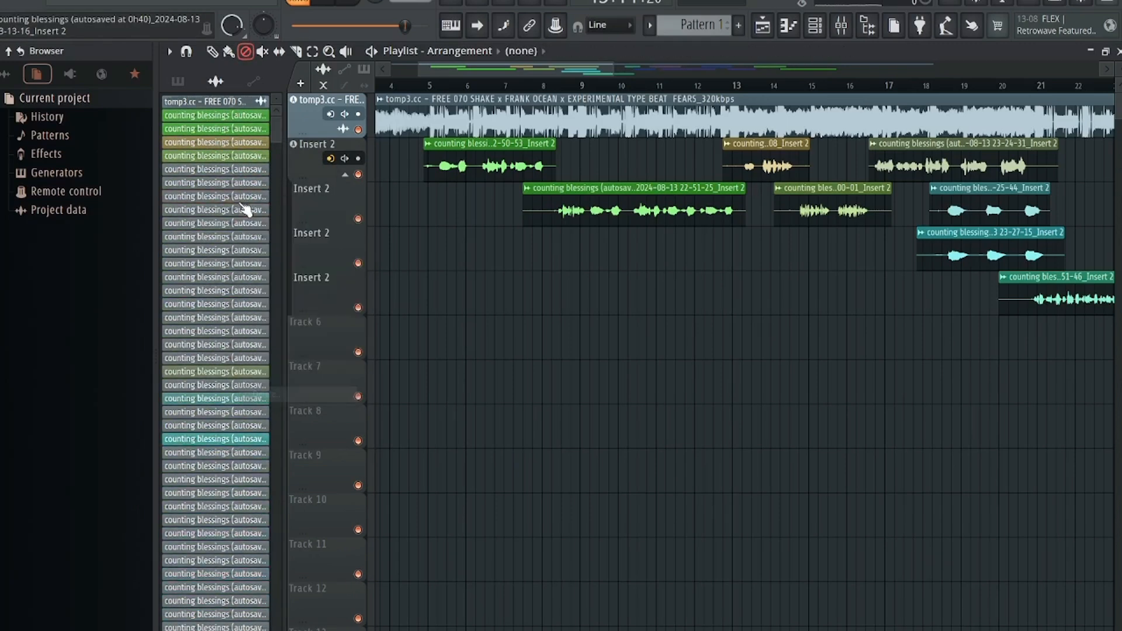
right_click(251, 278)
key("d")
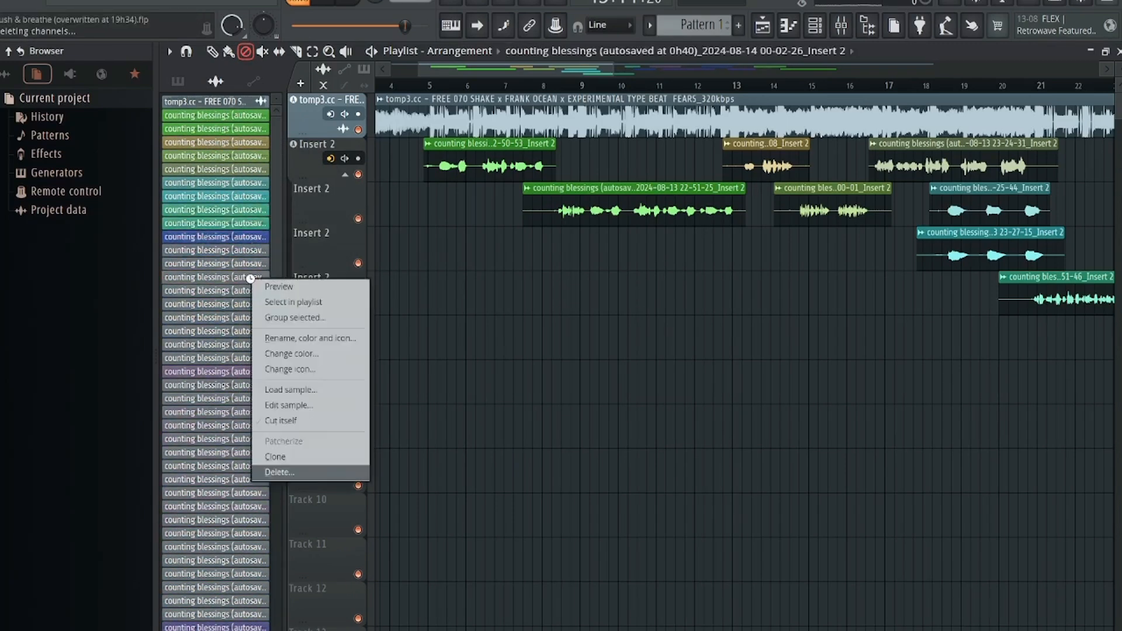
right_click(257, 315)
key("d")
right_click(246, 345)
key("d")
right_click(252, 280)
key("d")
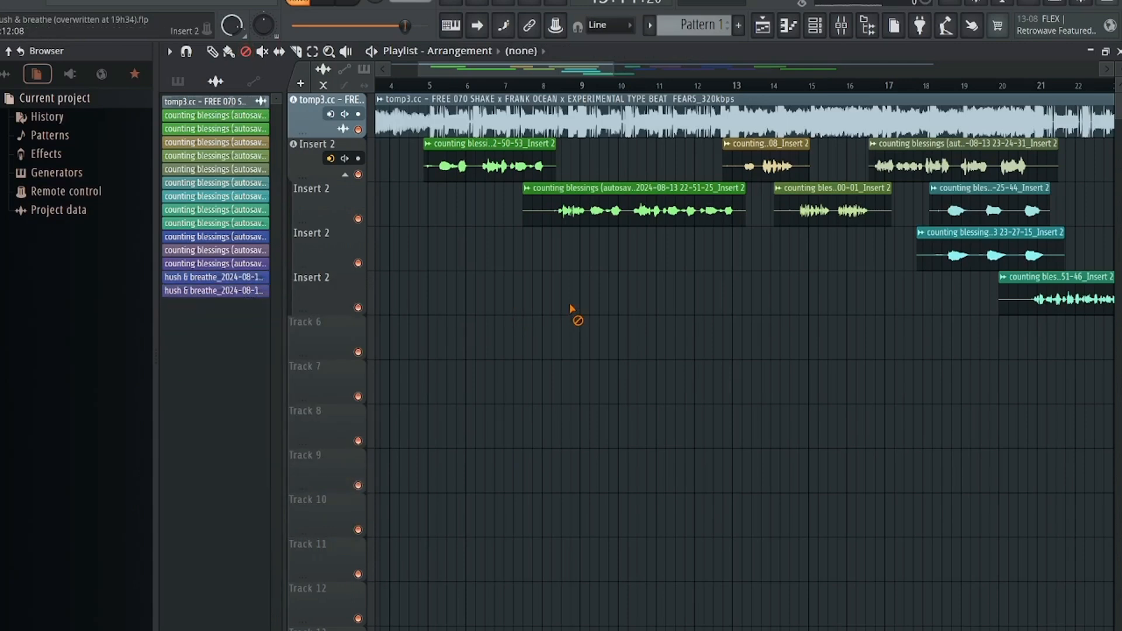
Open the mixer, reposition its window over the playlist, and start playback of the arrangement
left_click_drag(480, 70, 576, 82)
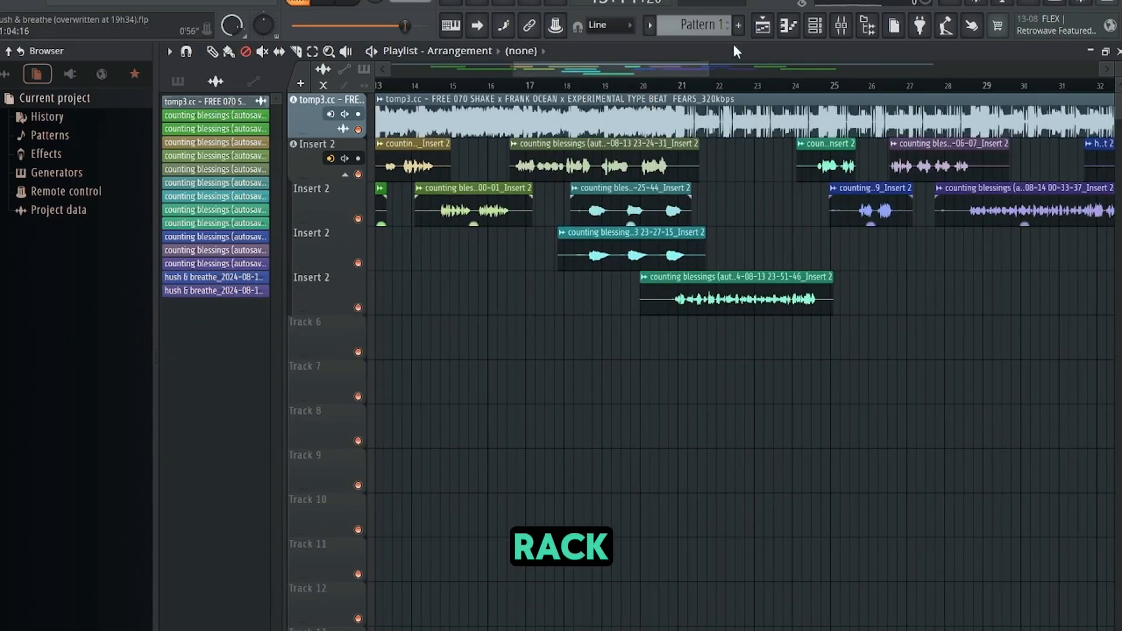
left_click(815, 25)
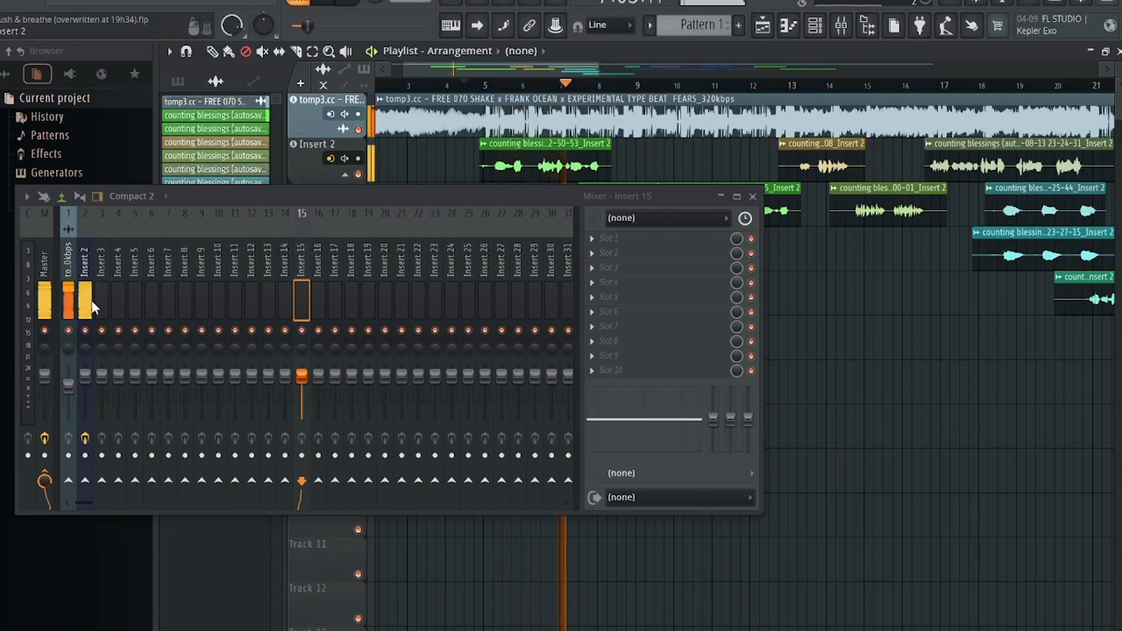
left_click_drag(110, 296, 389, 356)
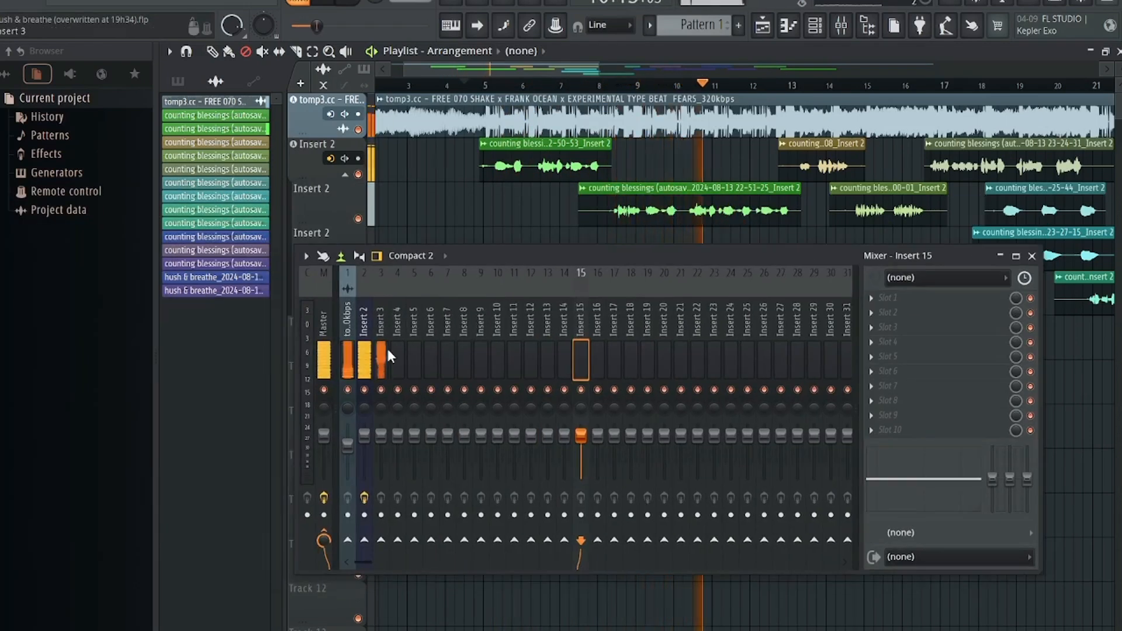
left_click_drag(647, 257, 736, 263)
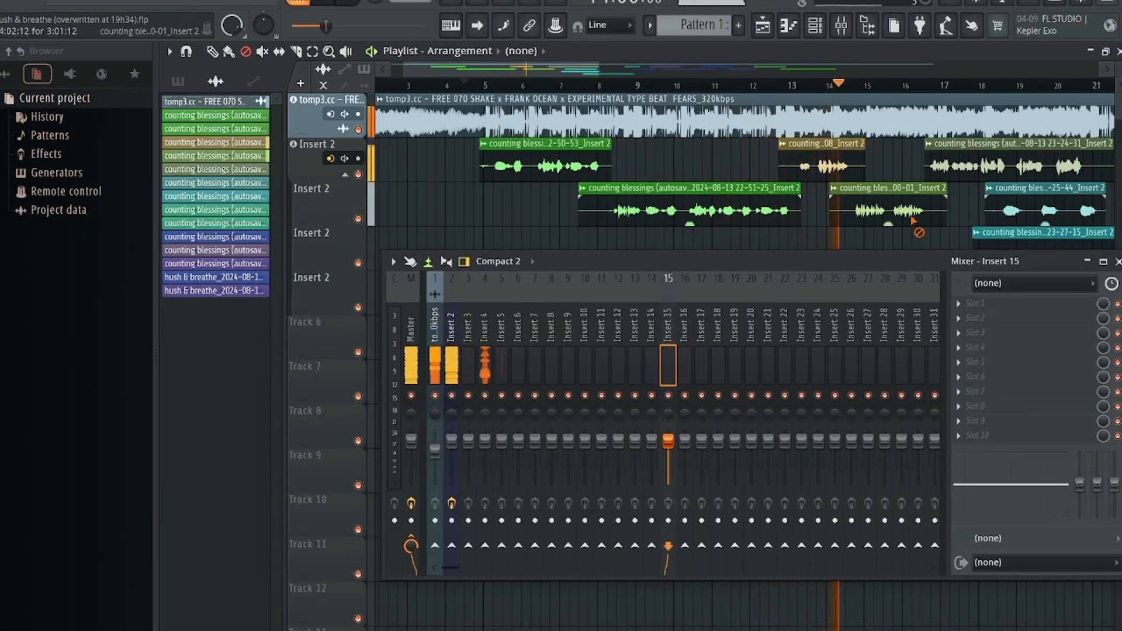
key("space")
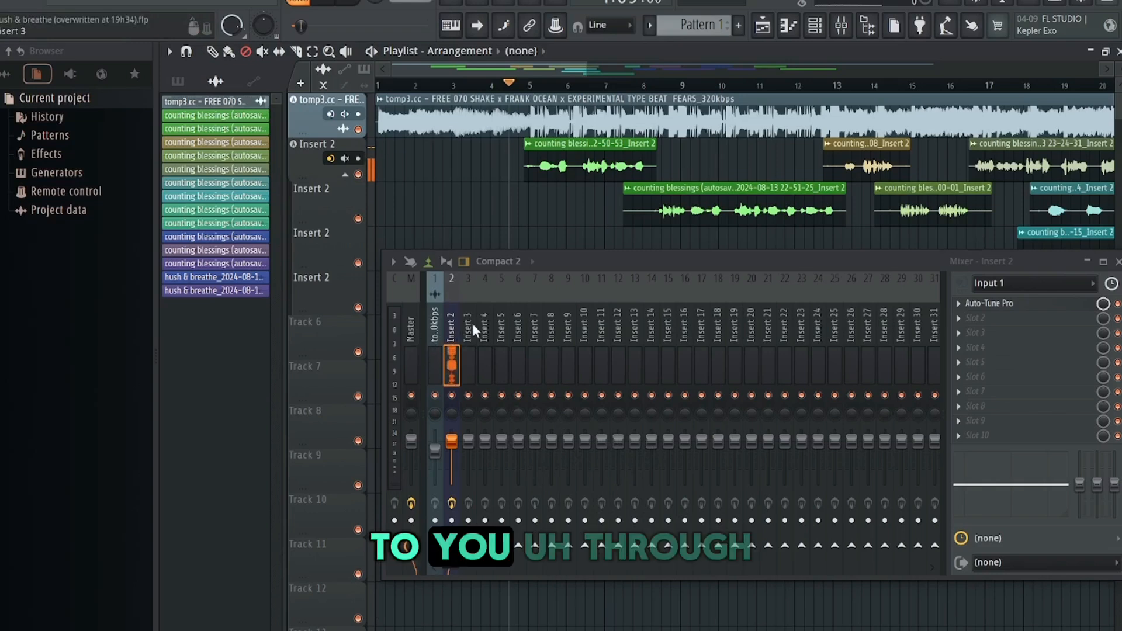
Open the channel rack beside the mixer to compare the vocal channels with their mixer inserts
left_click_drag(571, 271, 504, 190)
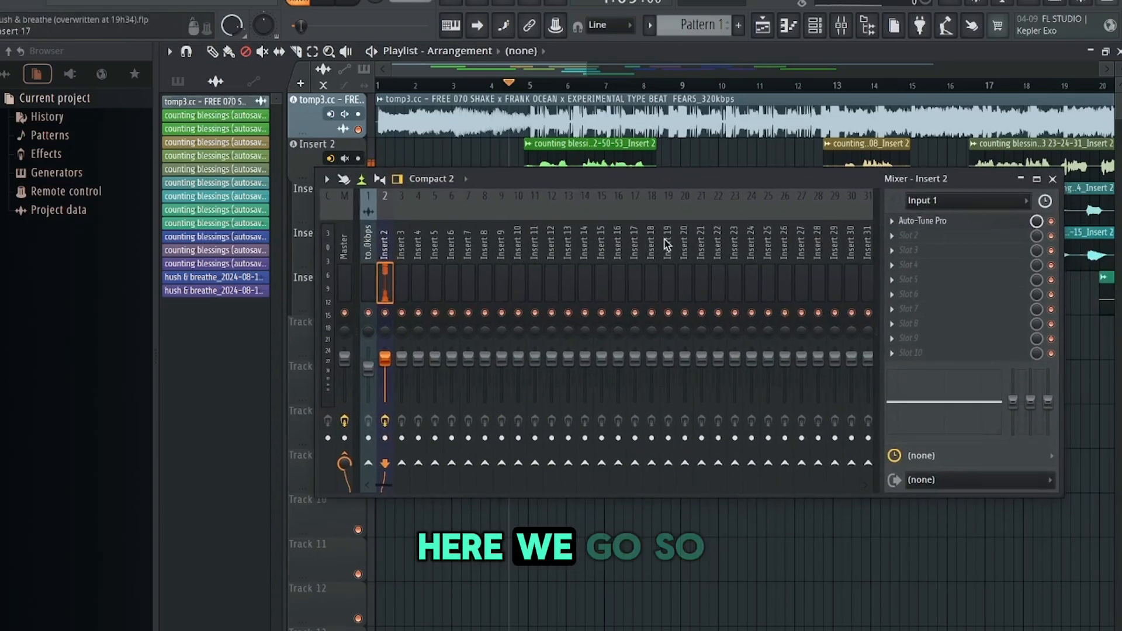
left_click(795, 29)
left_click_drag(643, 182, 571, 460)
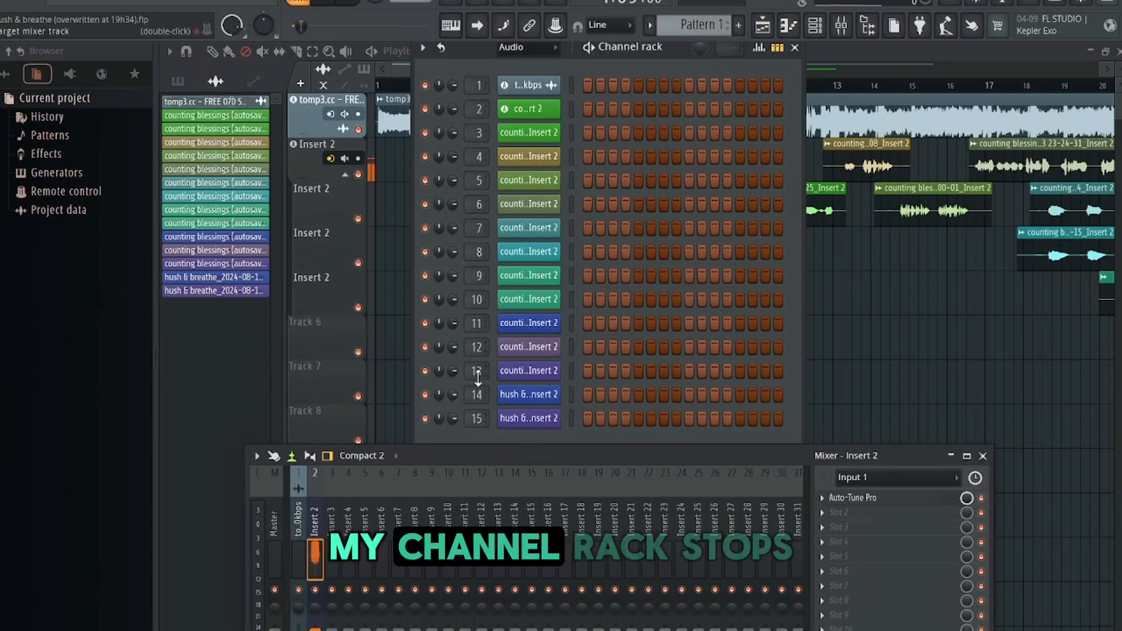
left_click_drag(475, 458, 513, 124)
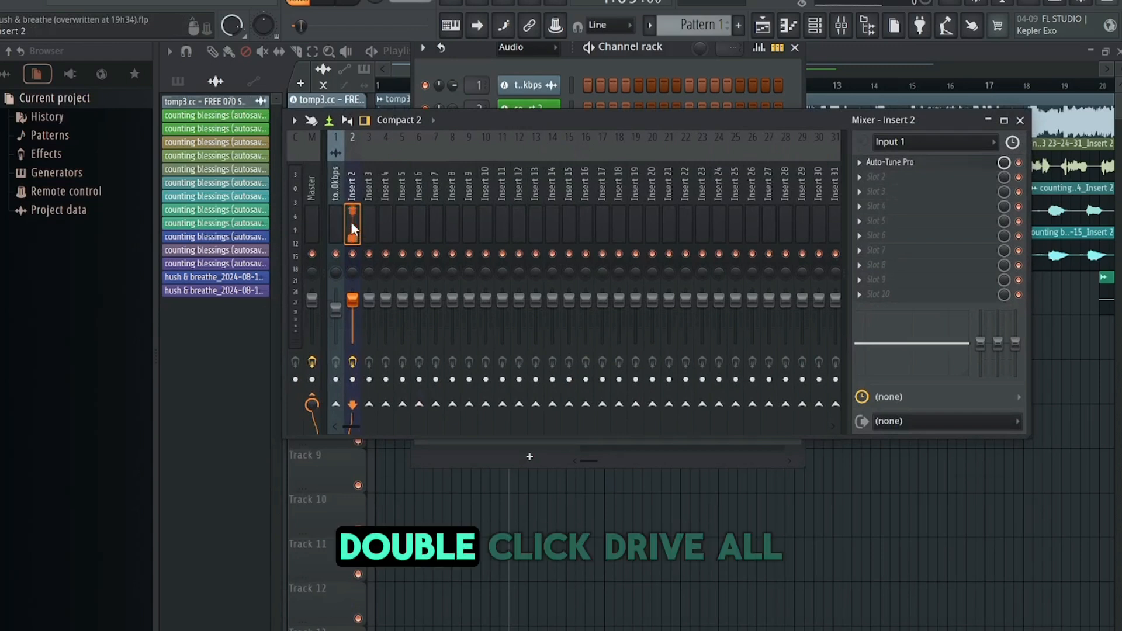
Select mixer inserts 2 through 16 and route them to Insert 16 only
left_click_drag(351, 222, 582, 230)
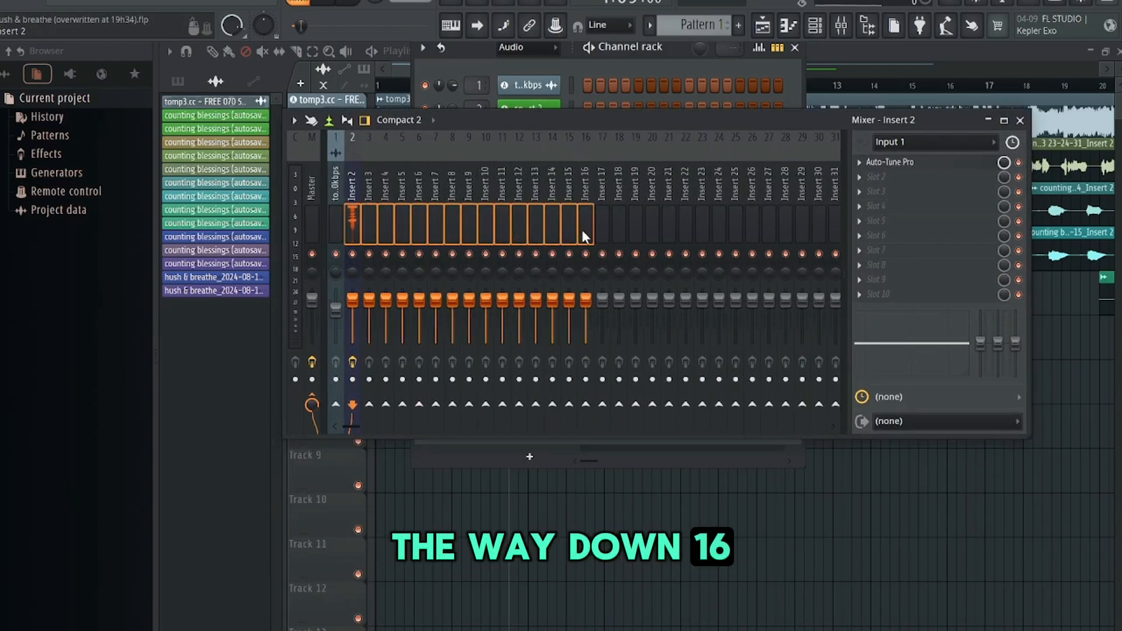
left_click(587, 405)
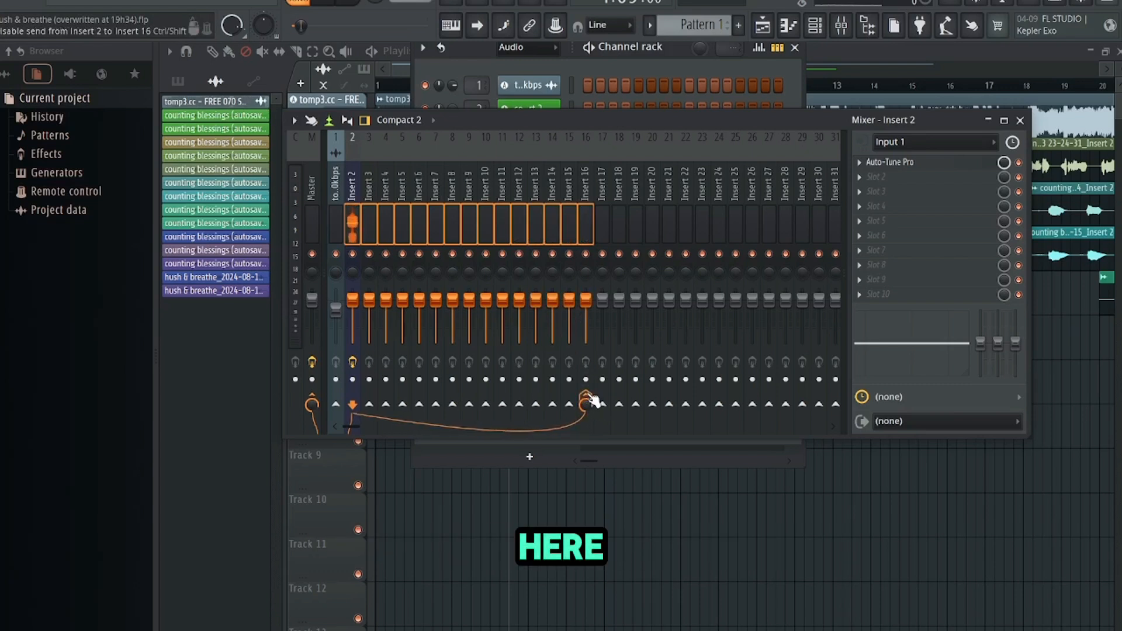
right_click(591, 403)
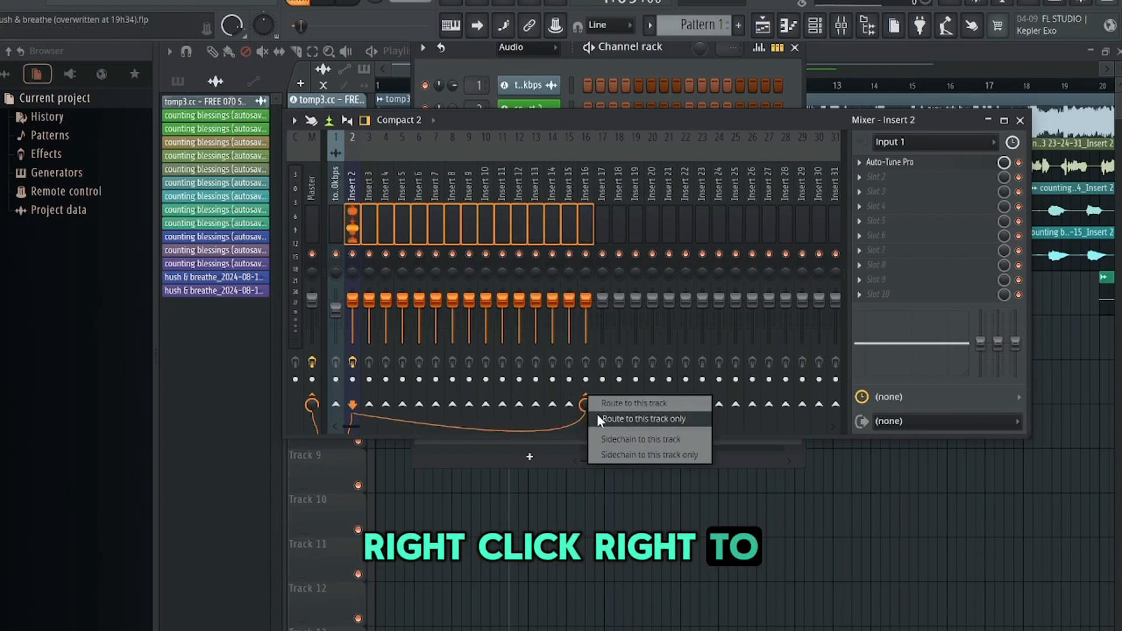
left_click(599, 419)
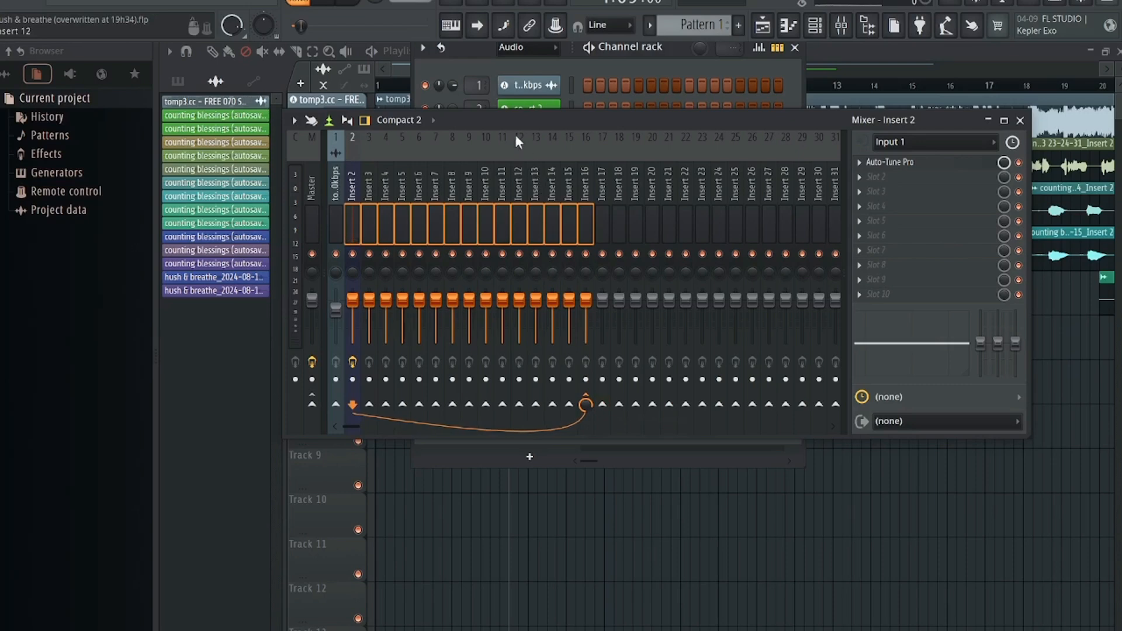
Close the channel rack and toggle playback of the arrangement
left_click_drag(500, 124, 504, 343)
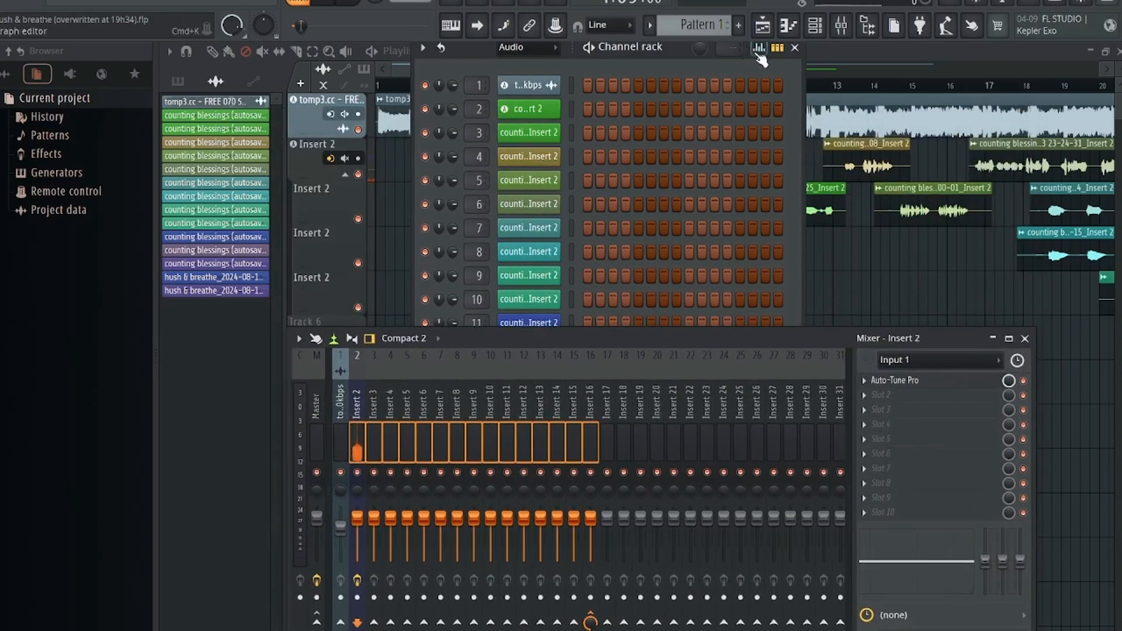
left_click(795, 48)
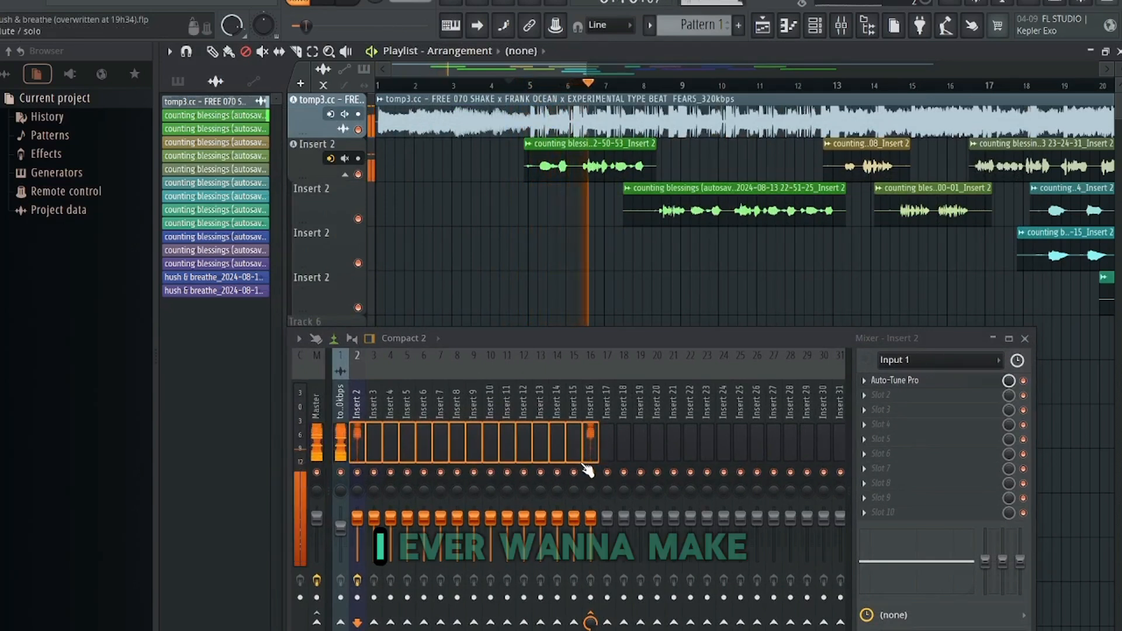
key("space")
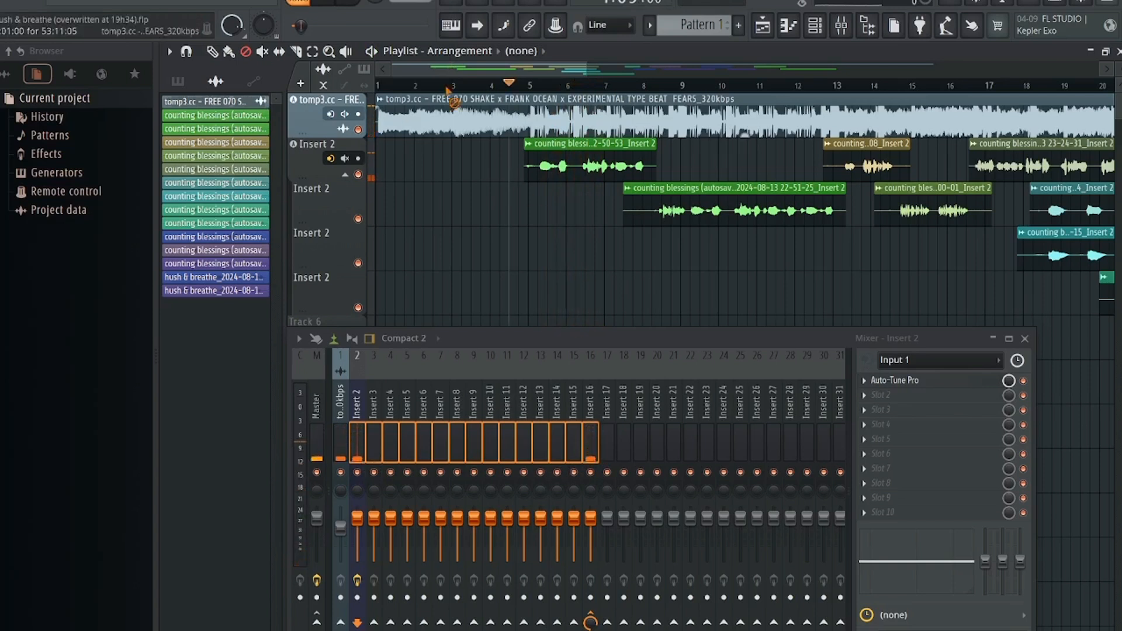
right_click(592, 401)
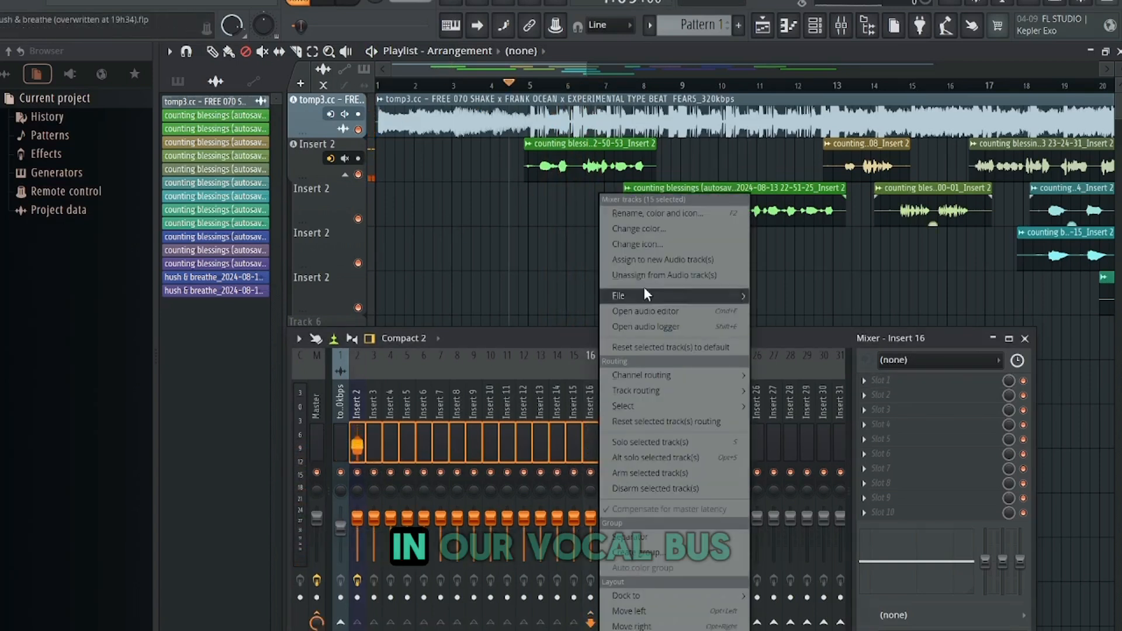
left_click(660, 230)
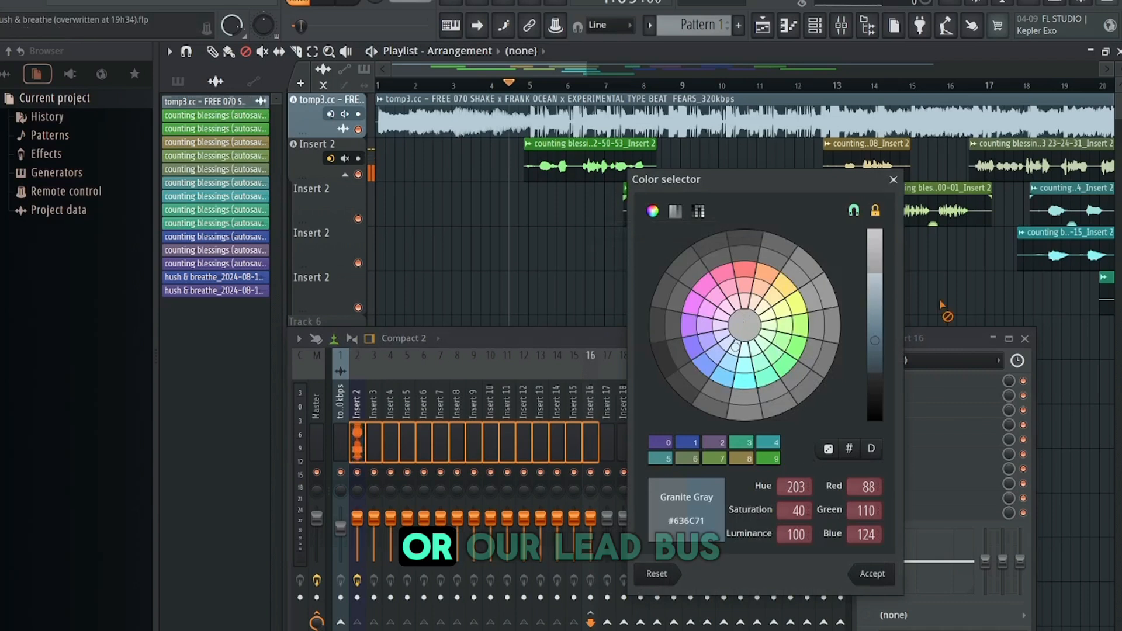
left_click(893, 179)
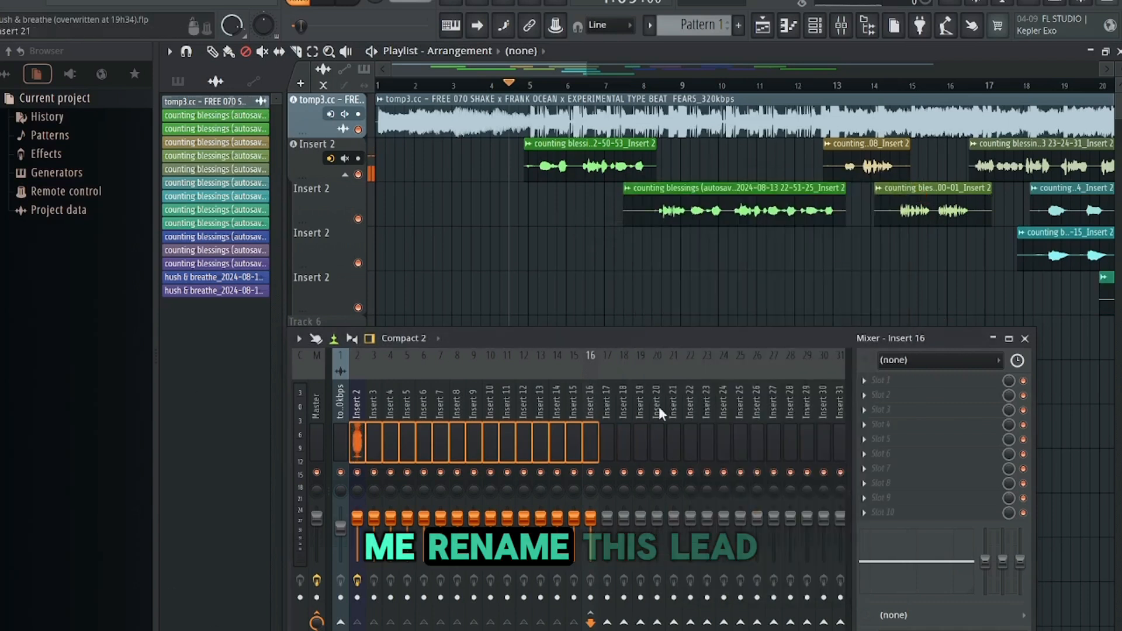
Rename the selected mixer inserts to lead buss
right_click(594, 408)
left_click(643, 212)
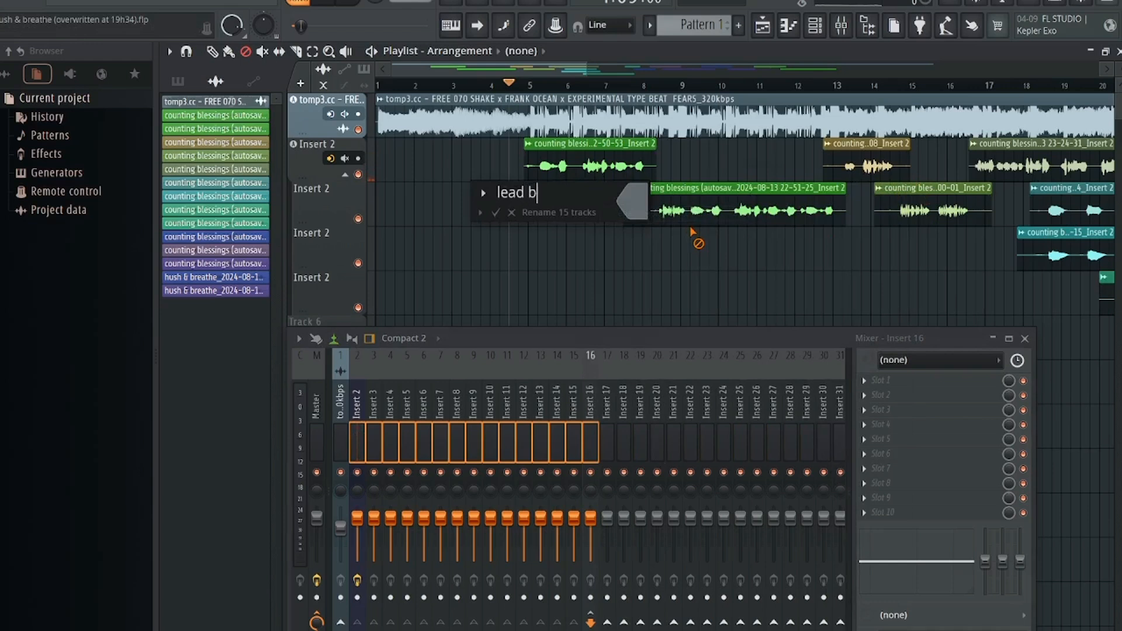
left_click(496, 212)
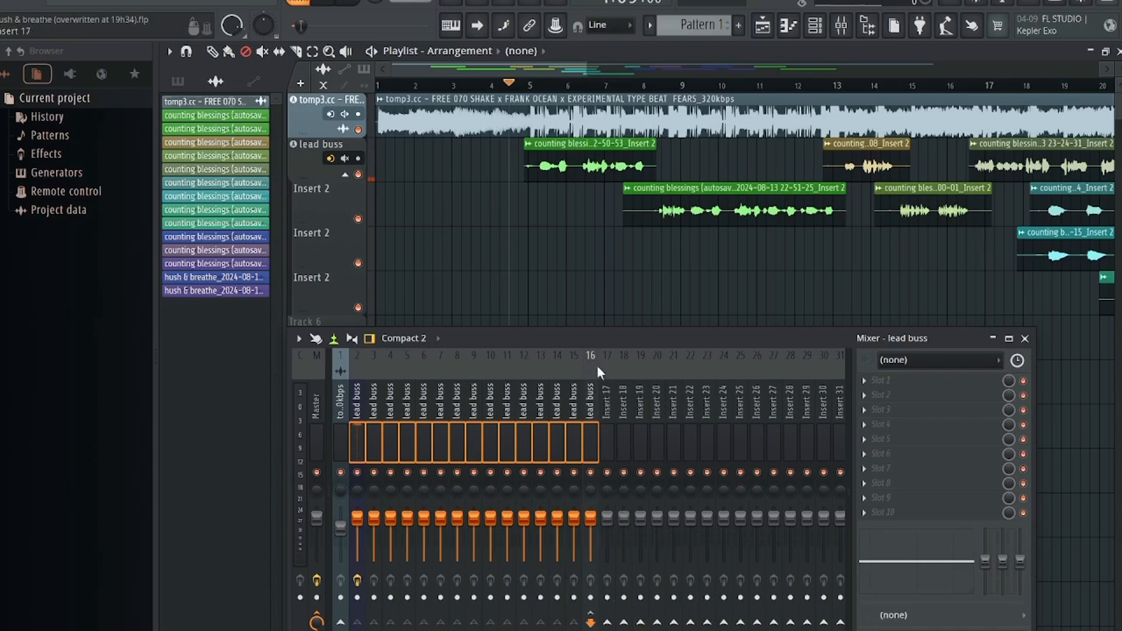
Deselect the inserts and lower the sixth lead buss insert's fader to about 72% volume
left_click_drag(570, 334, 534, 242)
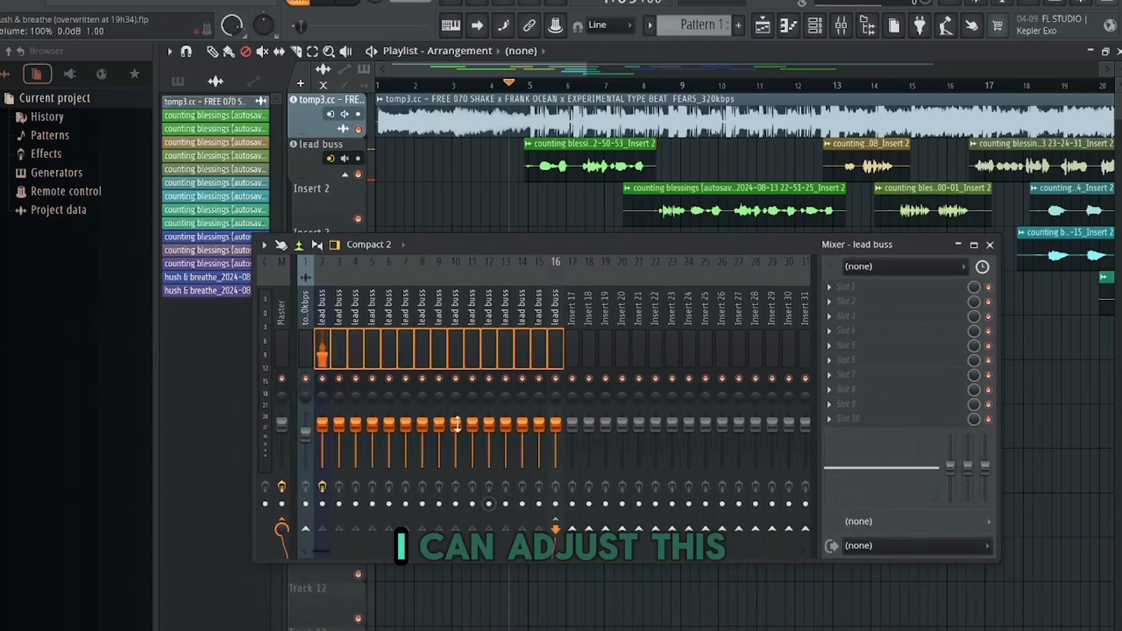
left_click(570, 306)
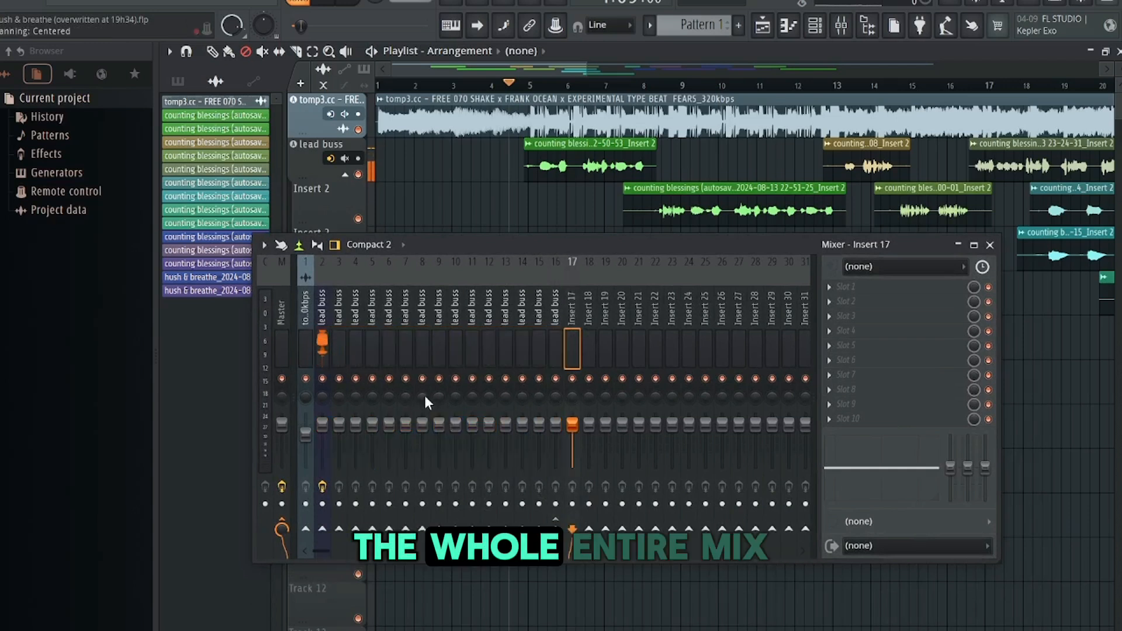
left_click_drag(355, 424, 389, 435)
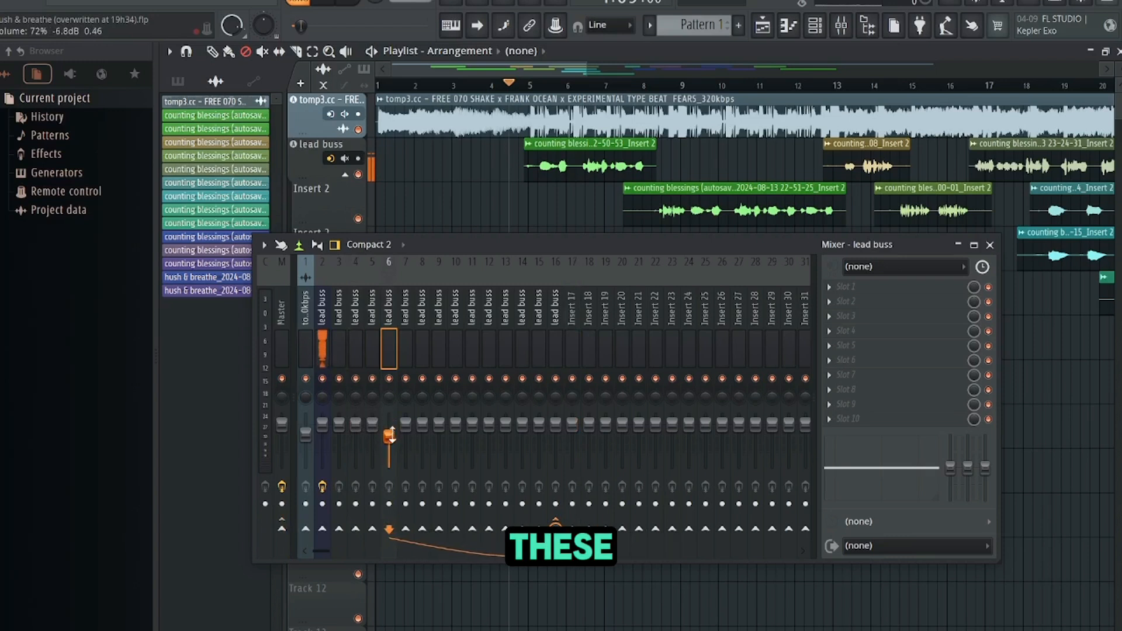